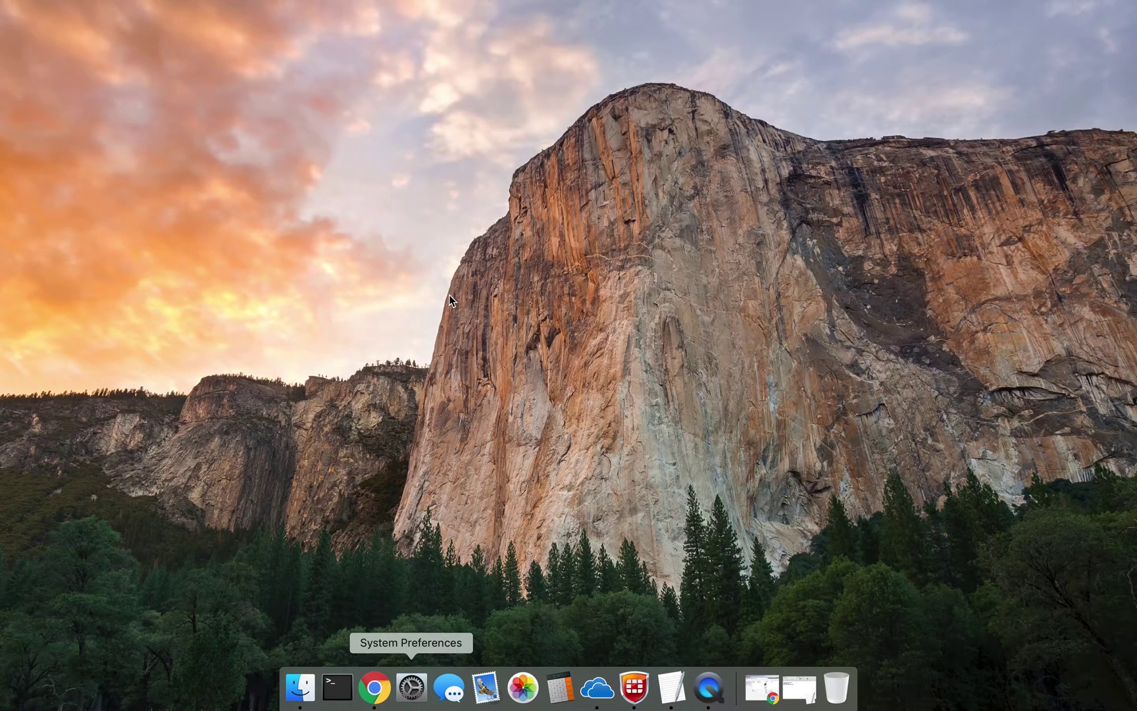
- Put the prerequisites notes away and bring up the MP C3504 web monitor in Chrome
click(799, 687)
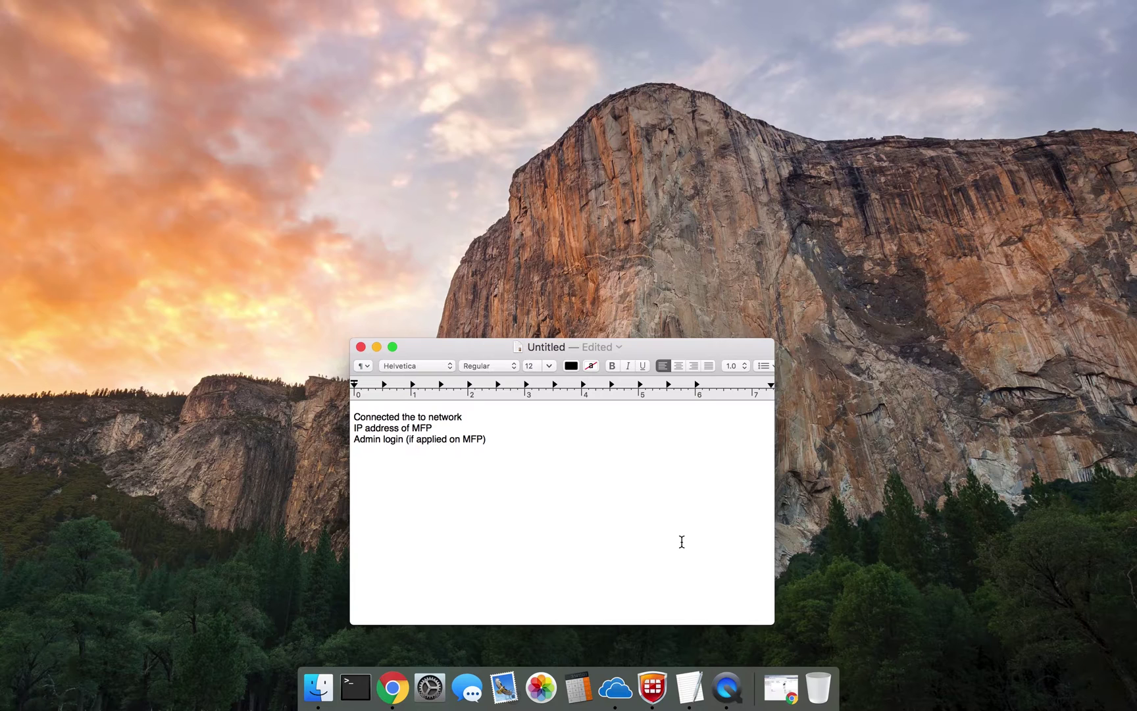
click(377, 347)
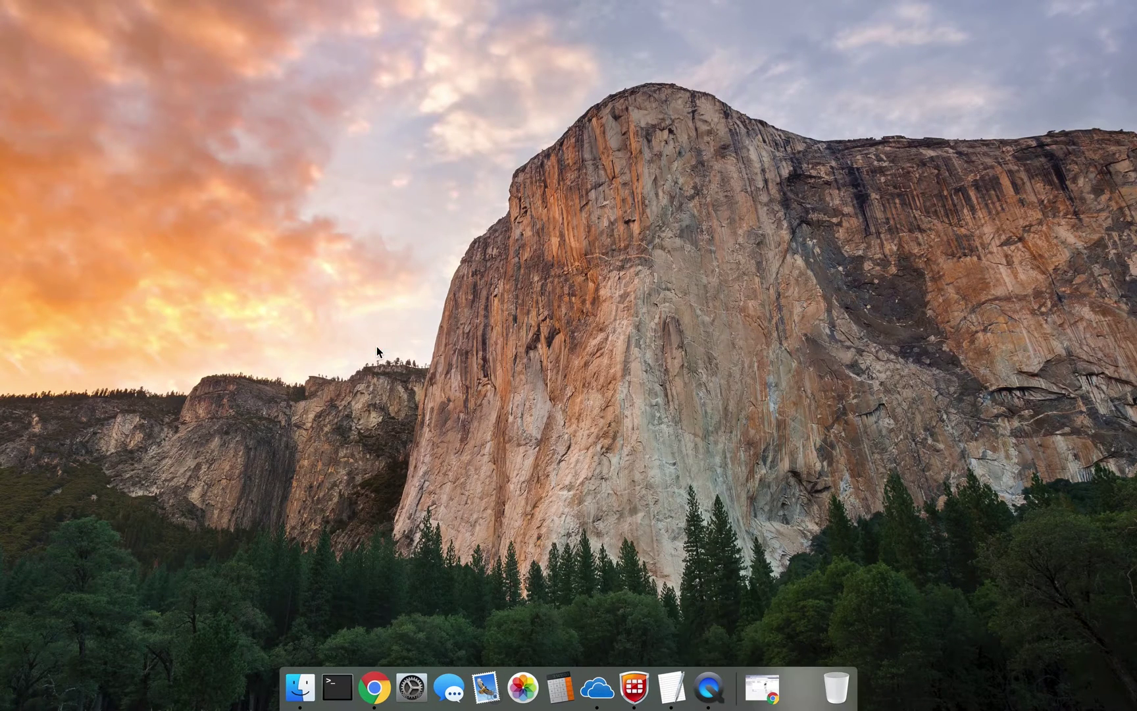
click(373, 687)
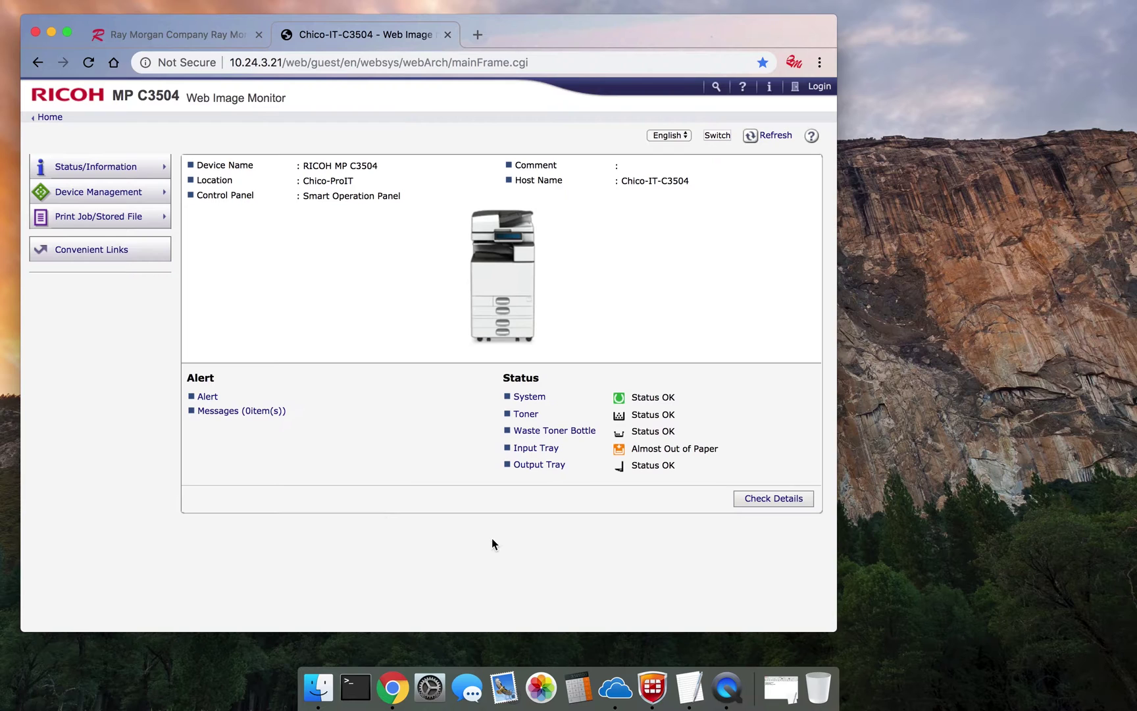
- Log in as user 'admin' with the administrator password
click(819, 86)
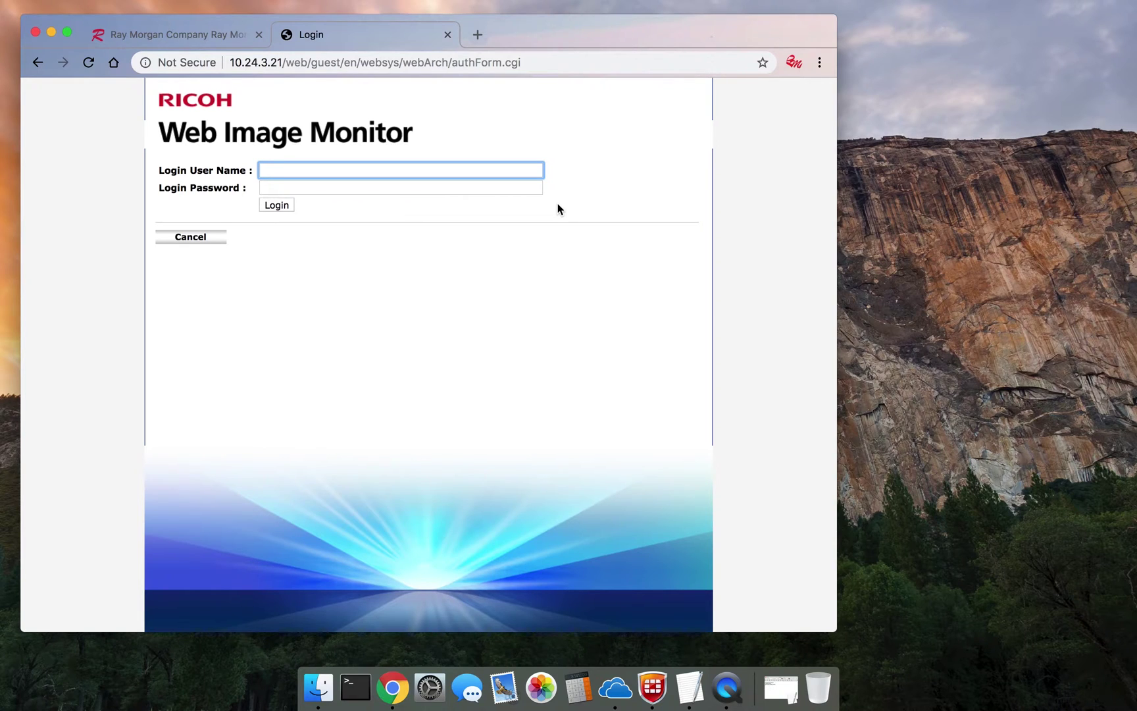
text(admin)
key(Tab)
text(•••••)
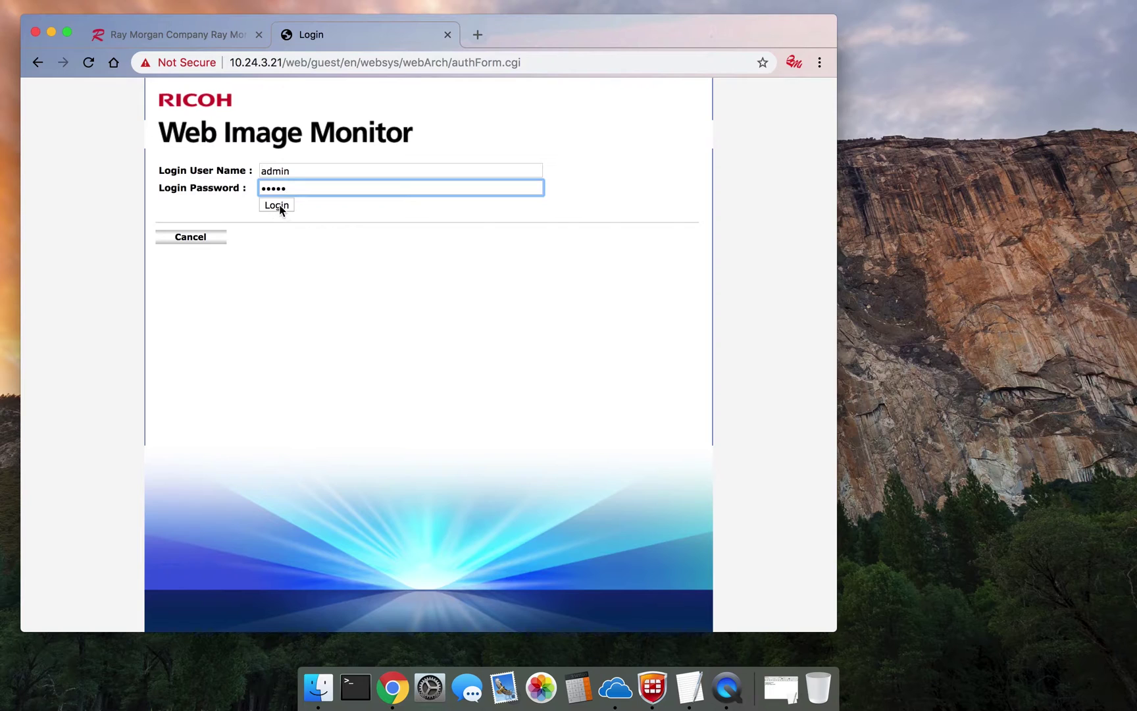
click(274, 209)
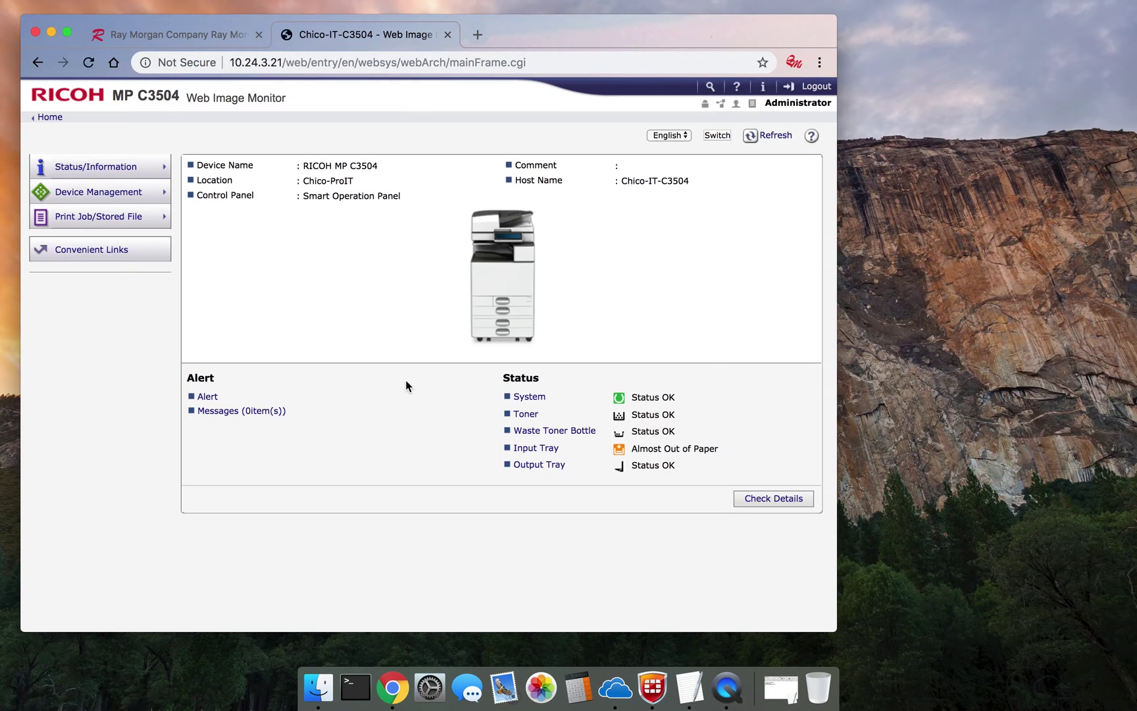
- Go to Device Management > Configuration and open User Authentication Management
mouse_move(145, 198)
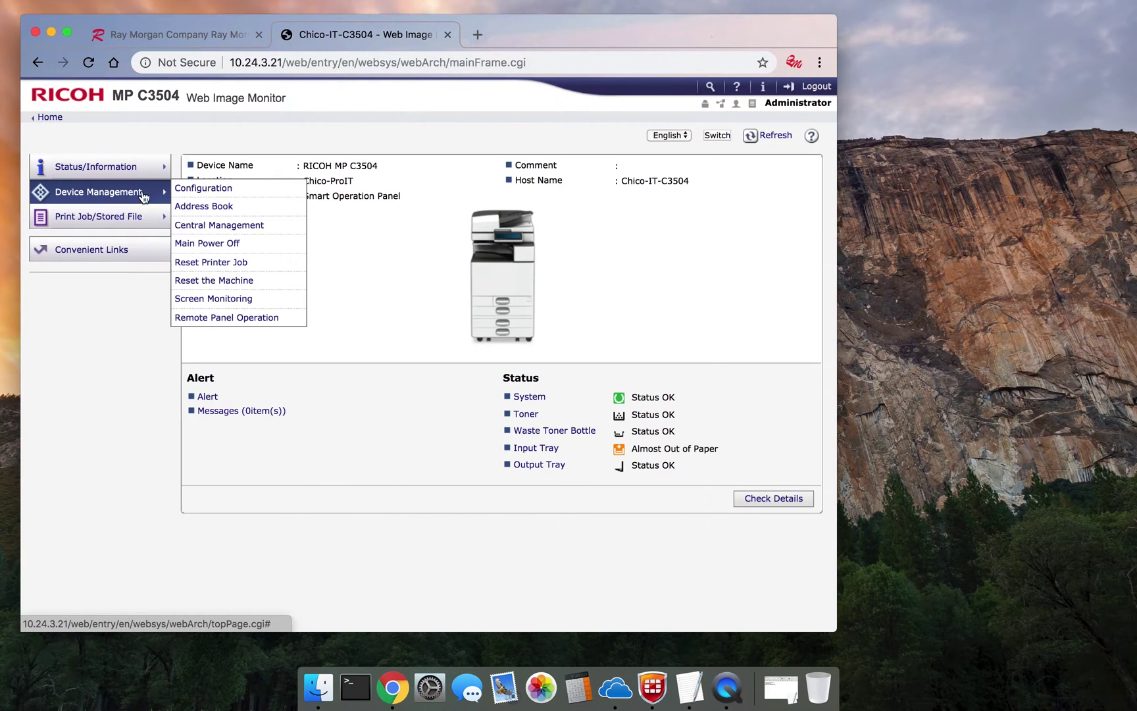
click(193, 190)
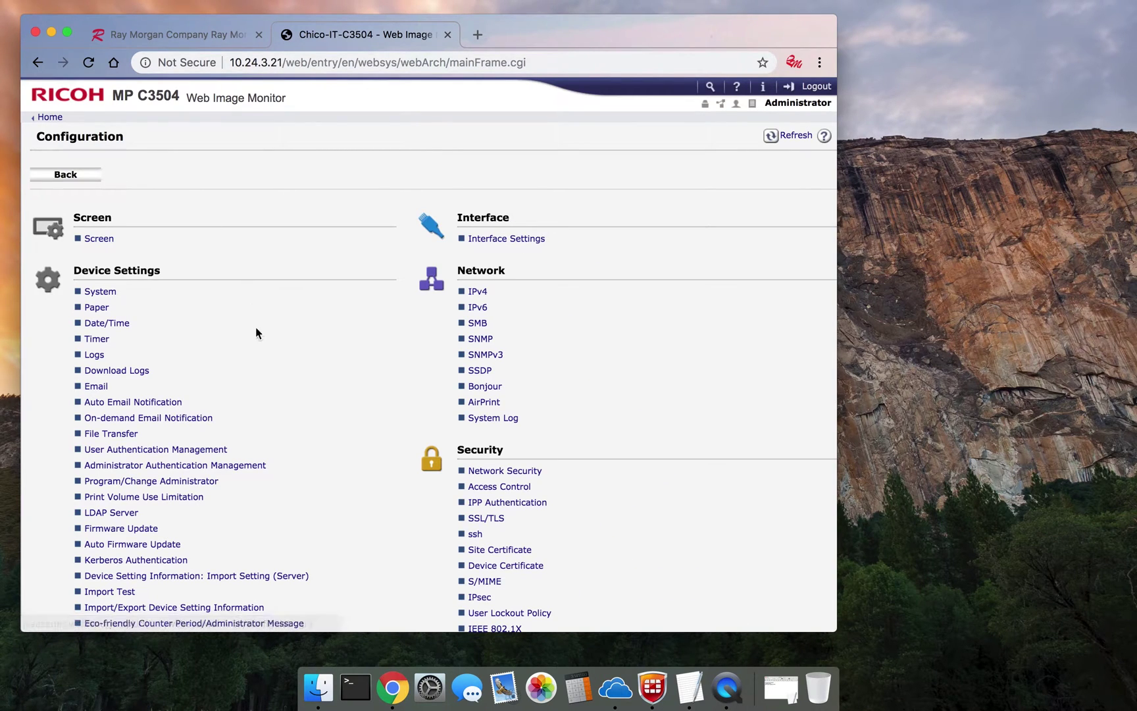
click(183, 454)
- Set User Authentication Management to User Code and review the restricted functions
click(293, 205)
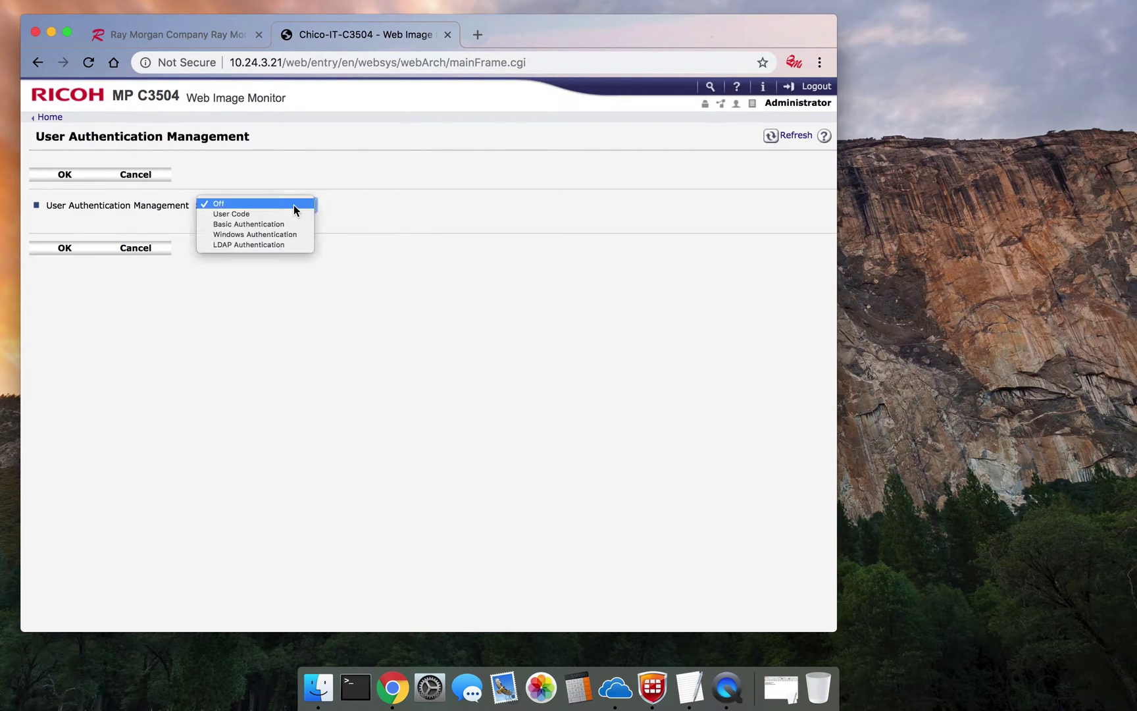
click(290, 214)
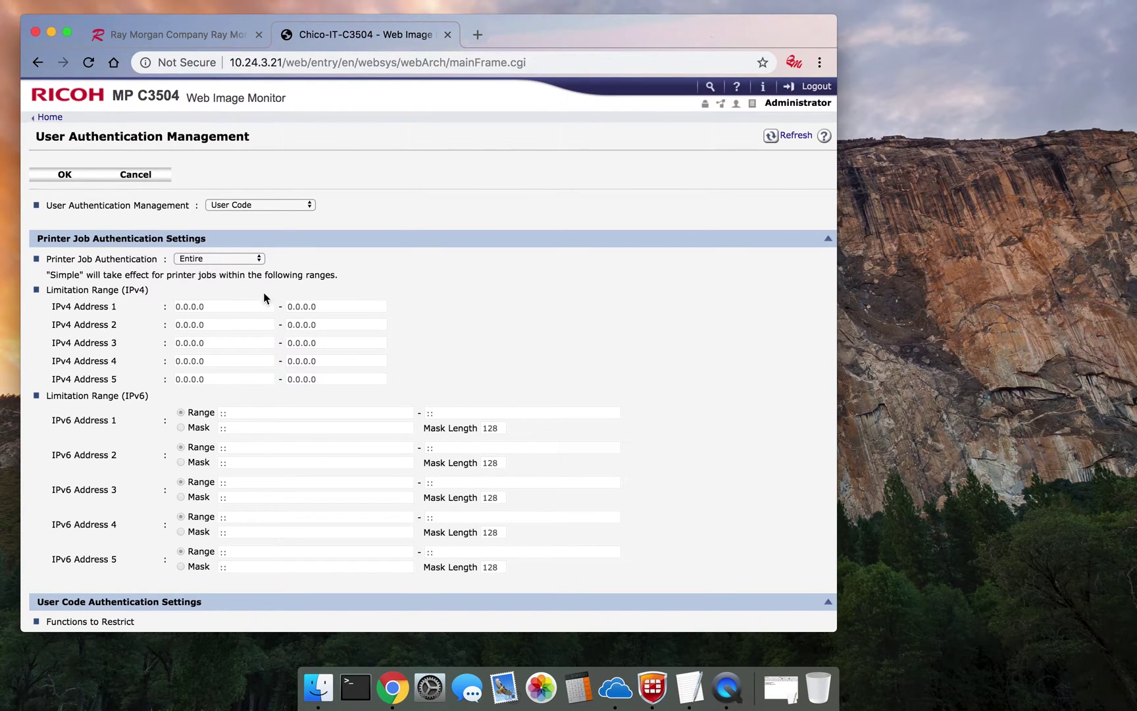
scroll(285, 461, down, 3)
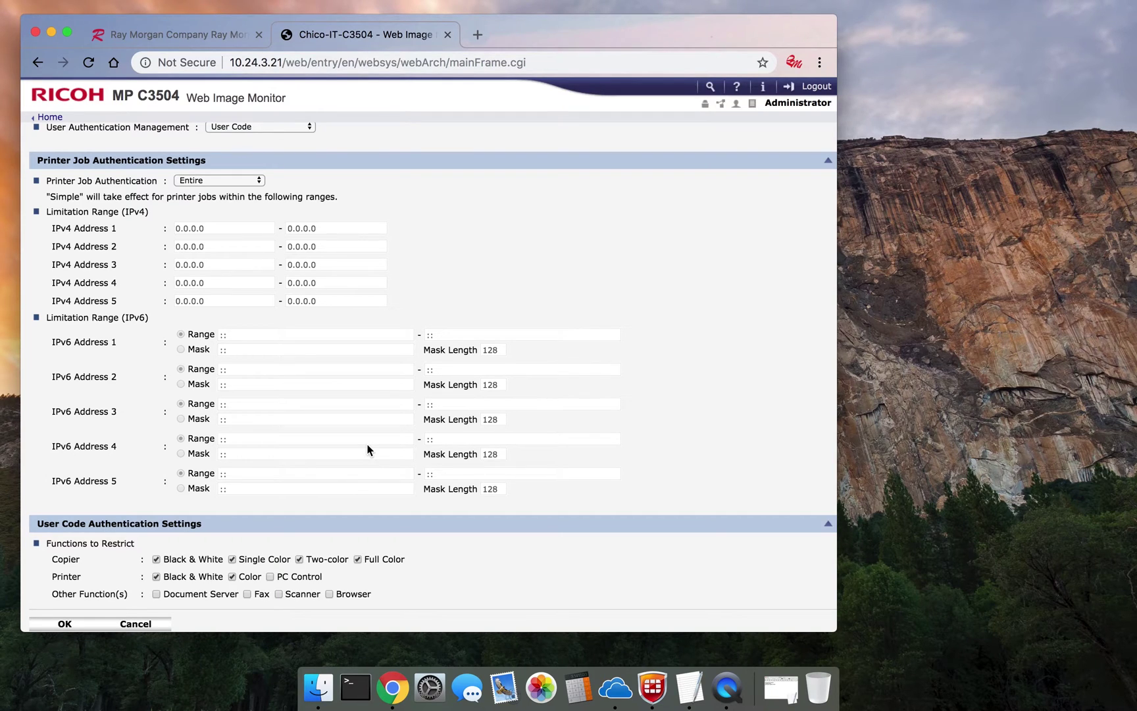
scroll(337, 461, up, 3)
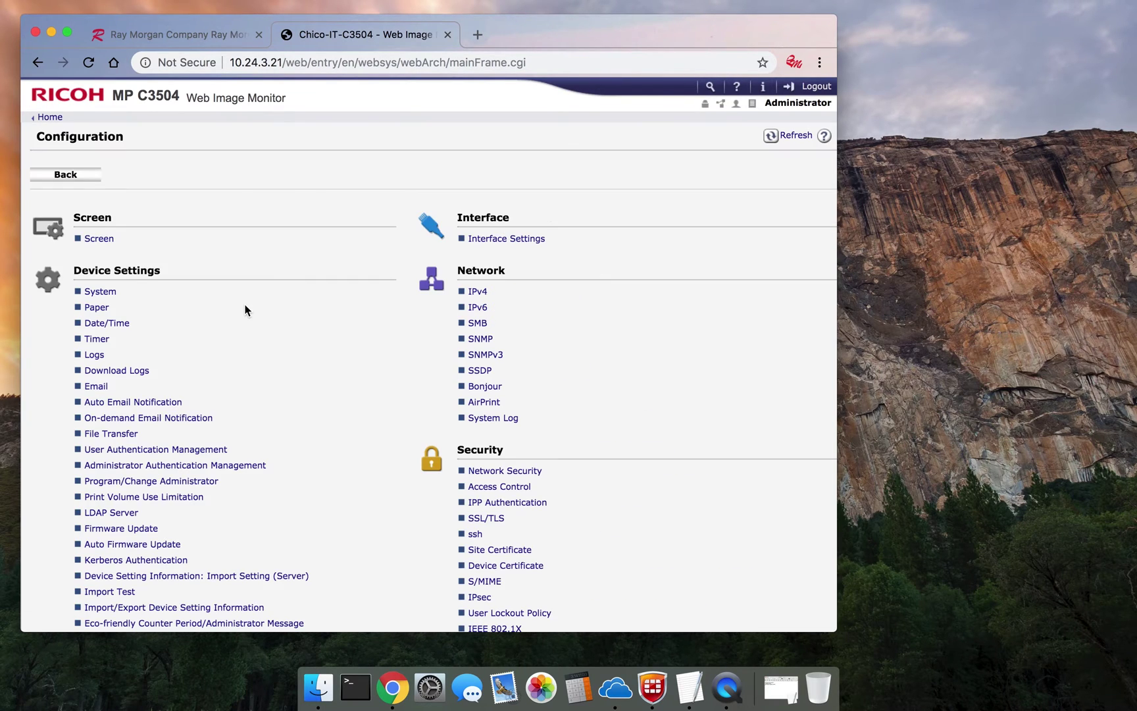
- Return home, open Device Management > Address Book, and switch to Detail Input mode
click(64, 176)
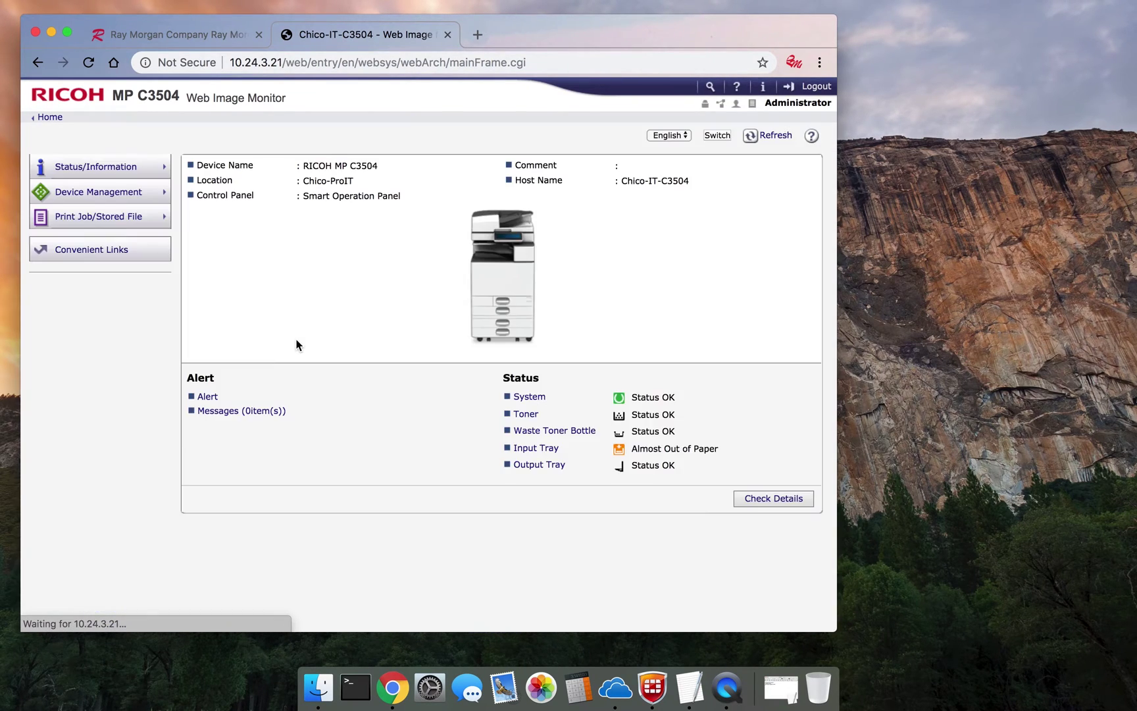
mouse_move(119, 195)
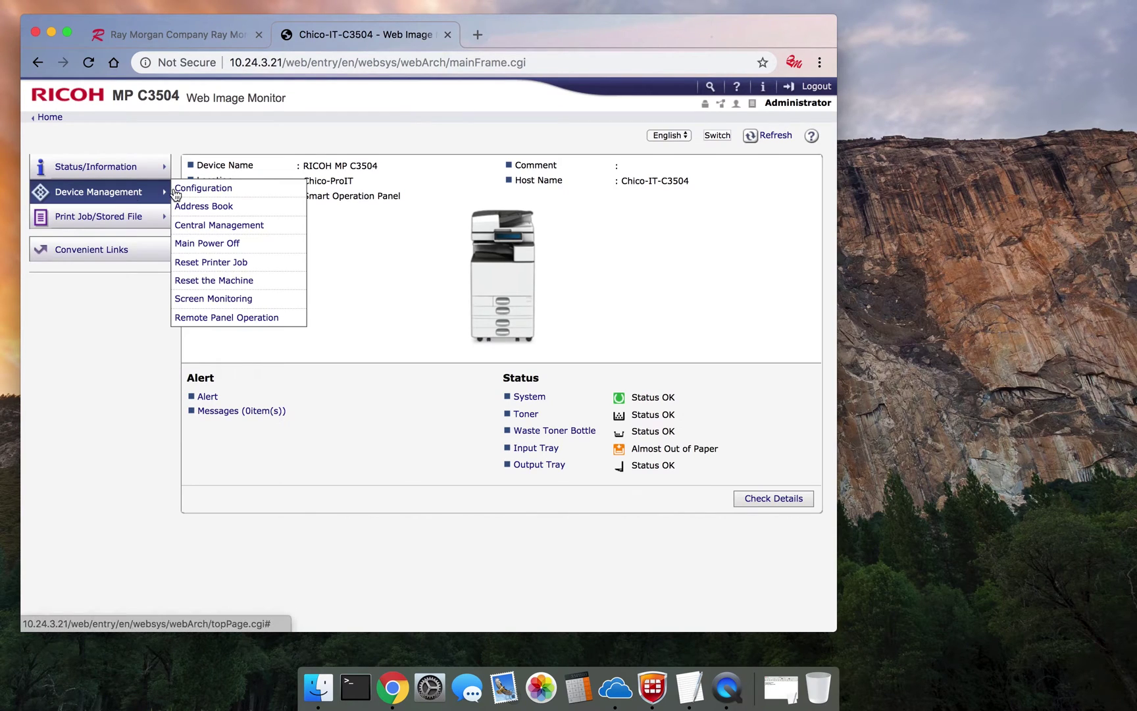
click(215, 209)
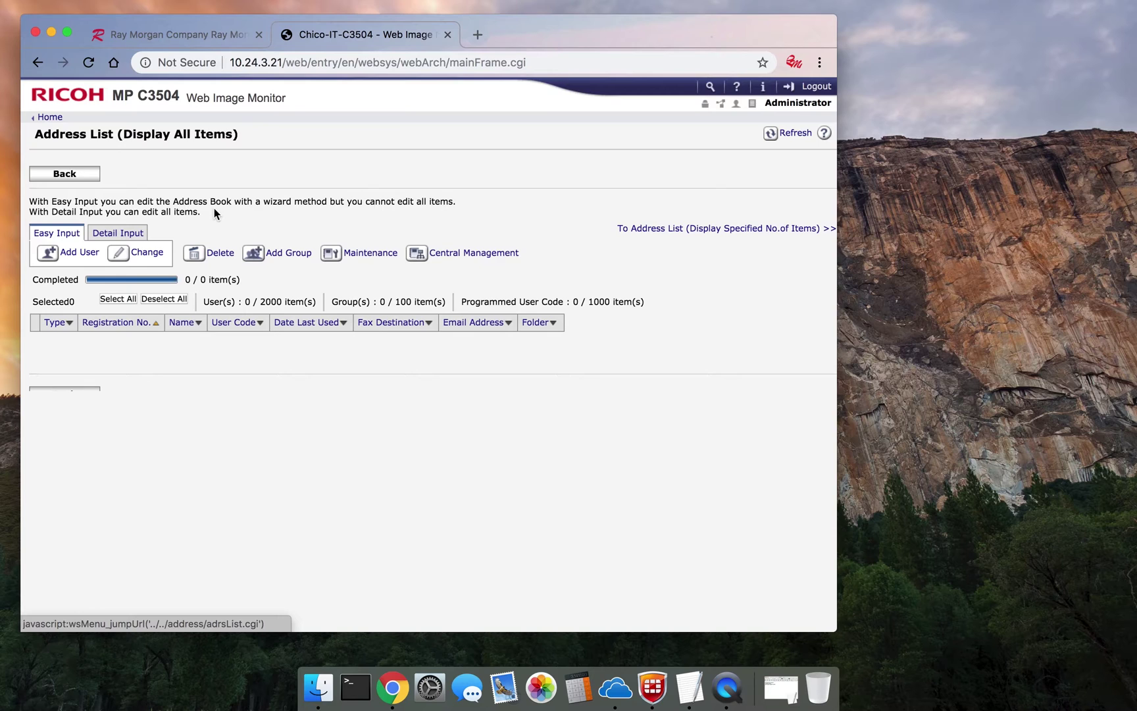
click(118, 234)
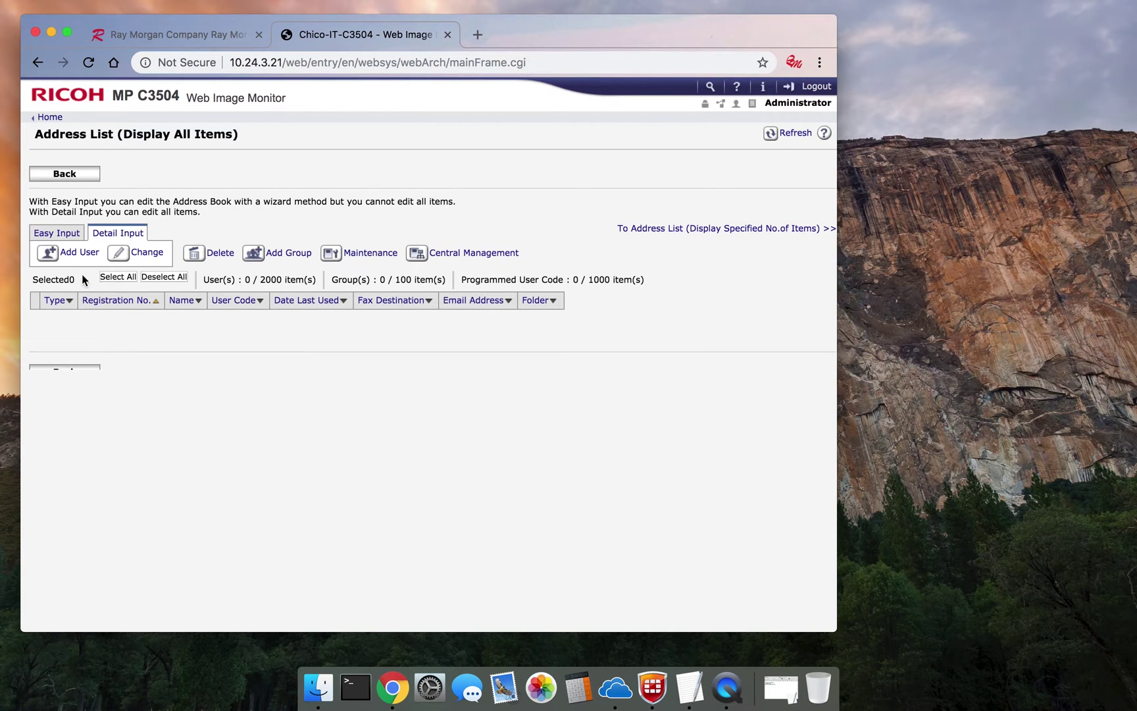
- Add a new user entry and fill in the user's name and key display name
click(80, 254)
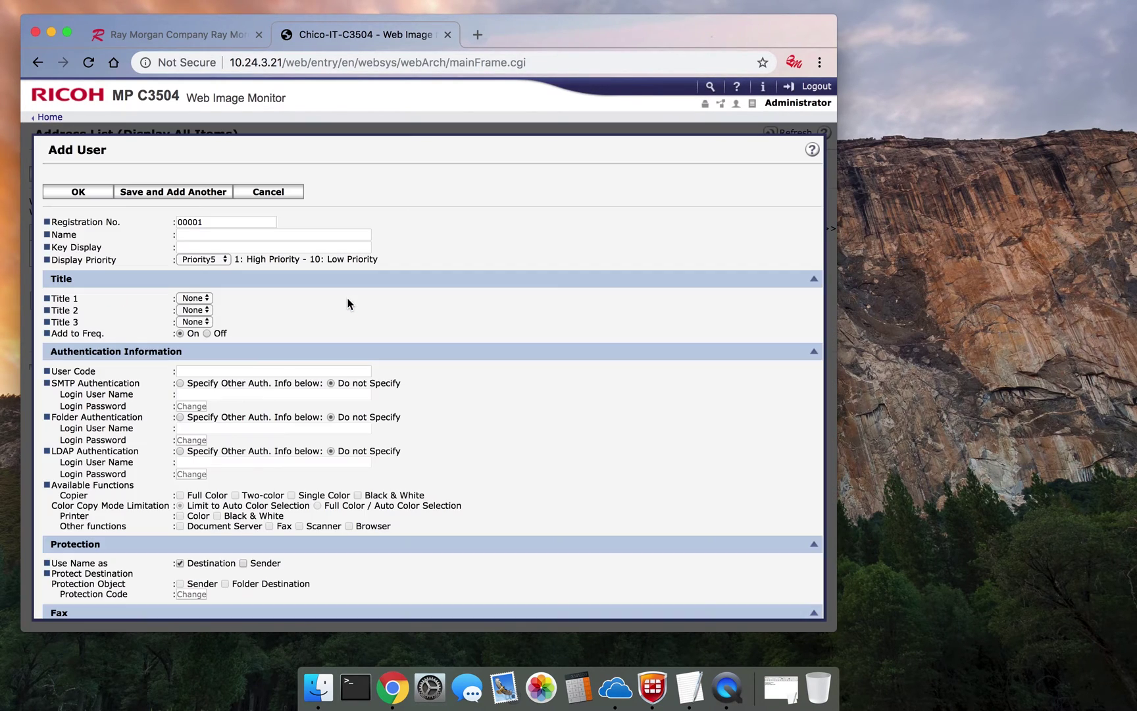
click(230, 244)
click(222, 236)
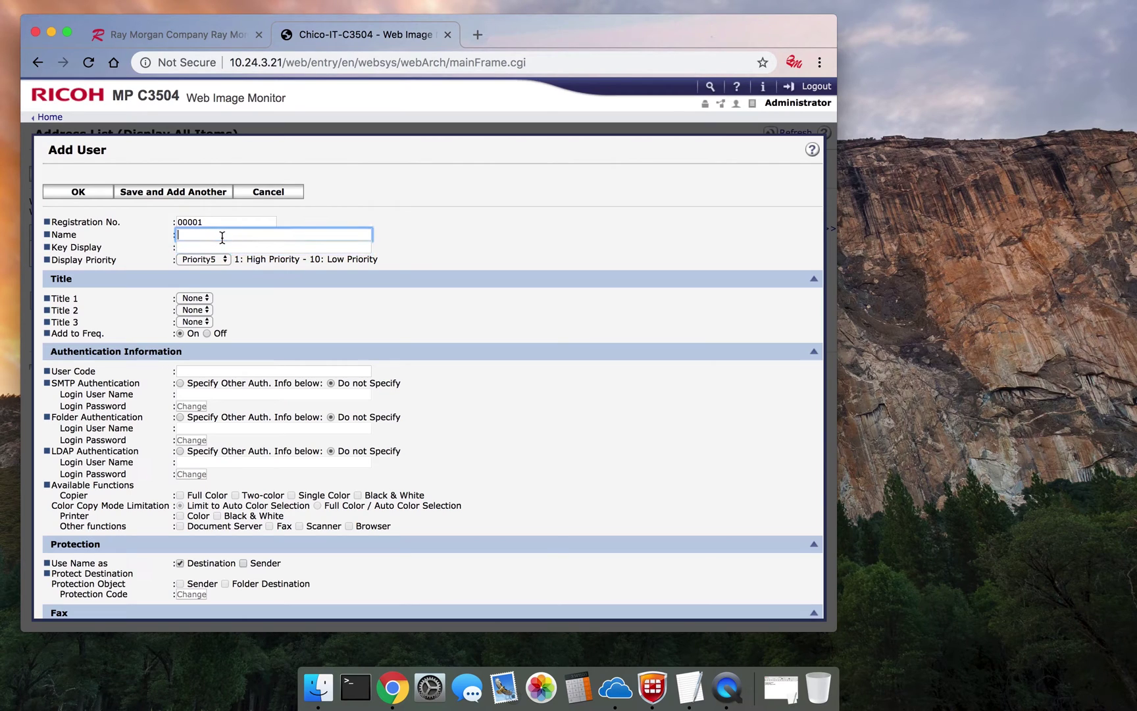
text(Jon)
text( Sn)
text(mith)
click(201, 248)
text(Jon Smith)
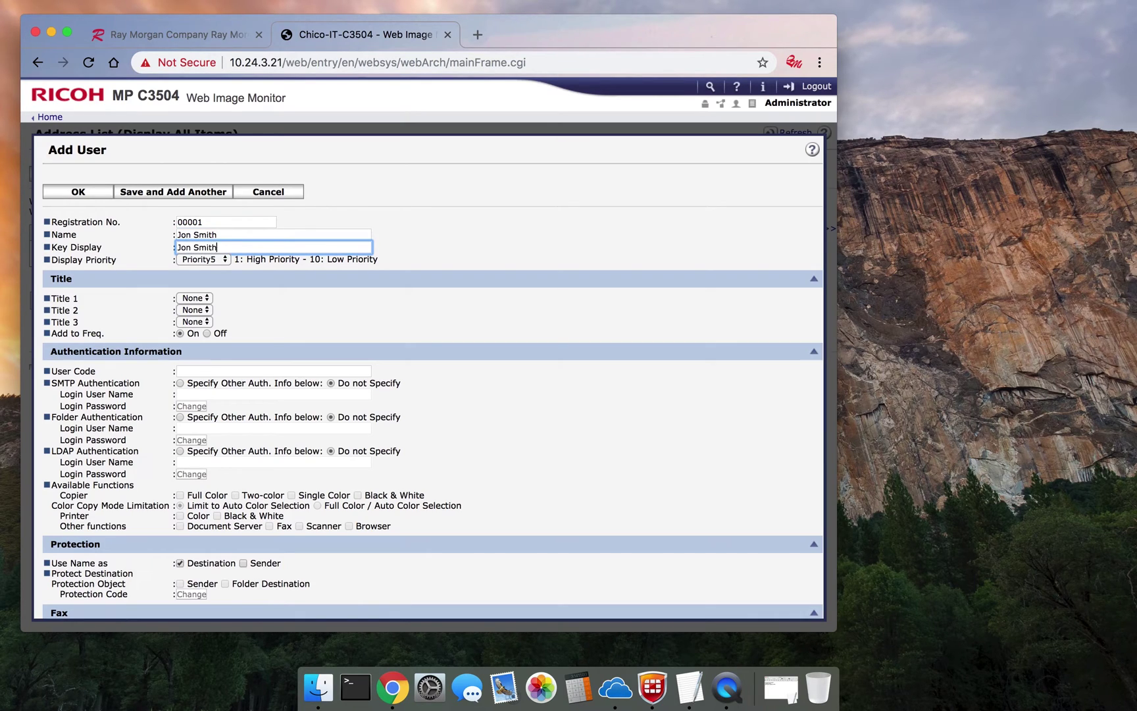
click(215, 370)
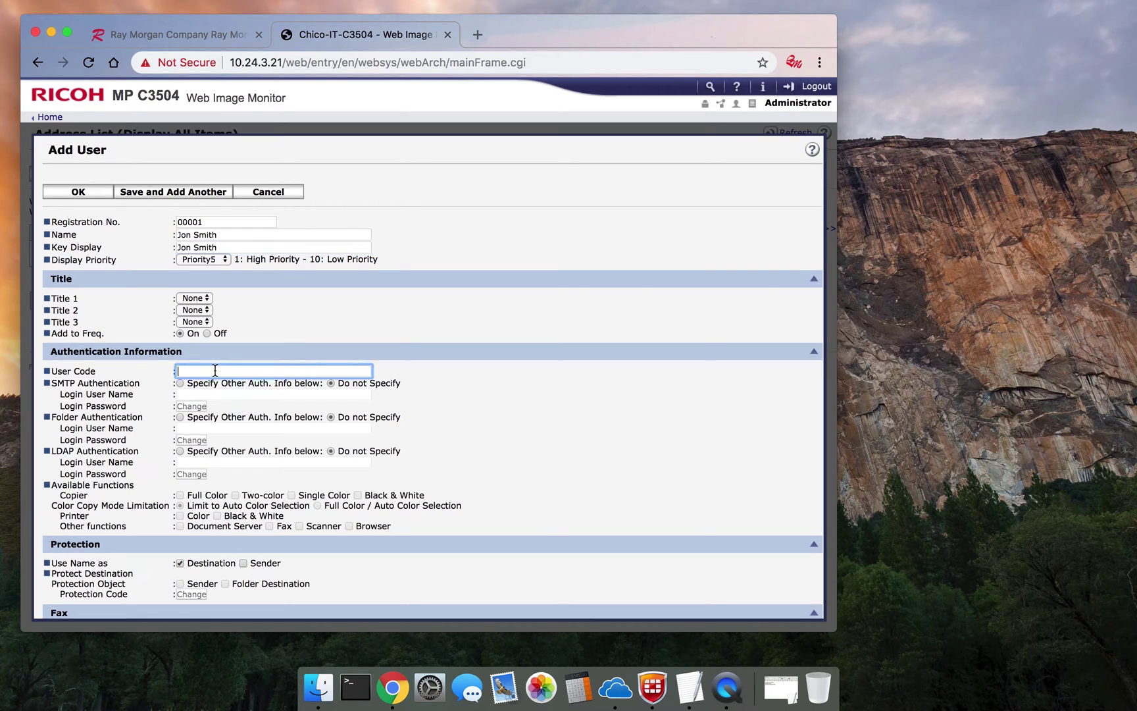
text(1234)
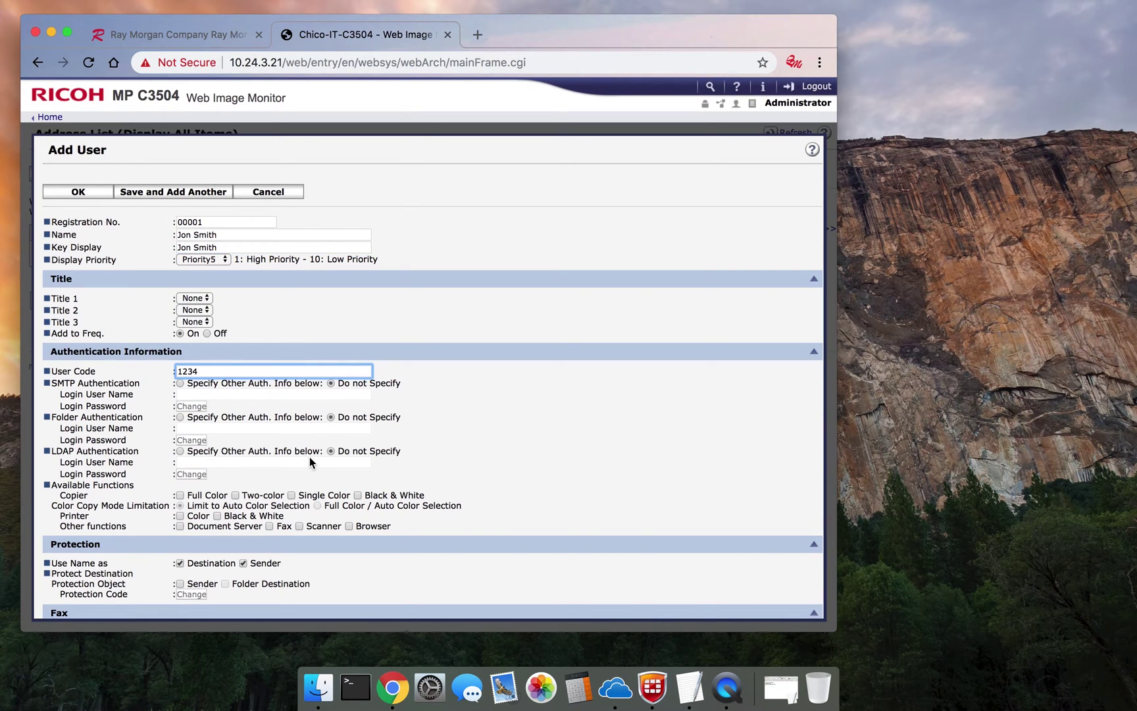
scroll(310, 461, down, 5)
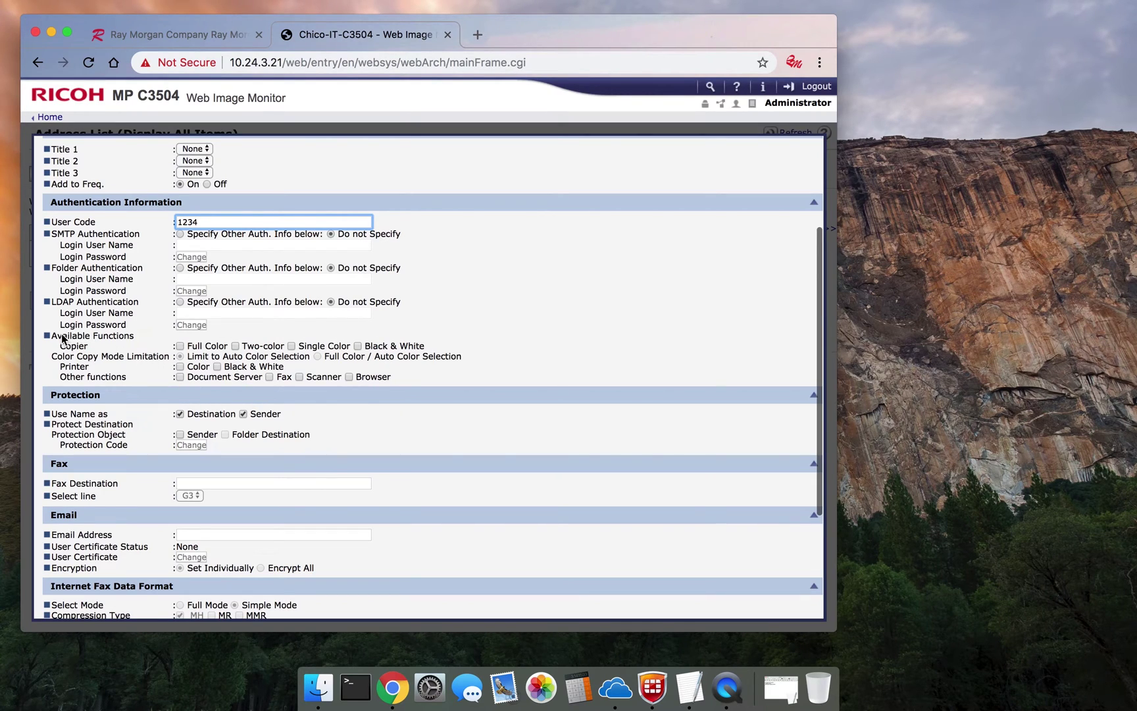
click(180, 345)
- Restrict the user to Copier Black & White and Printer Black & White only
click(236, 346)
click(292, 345)
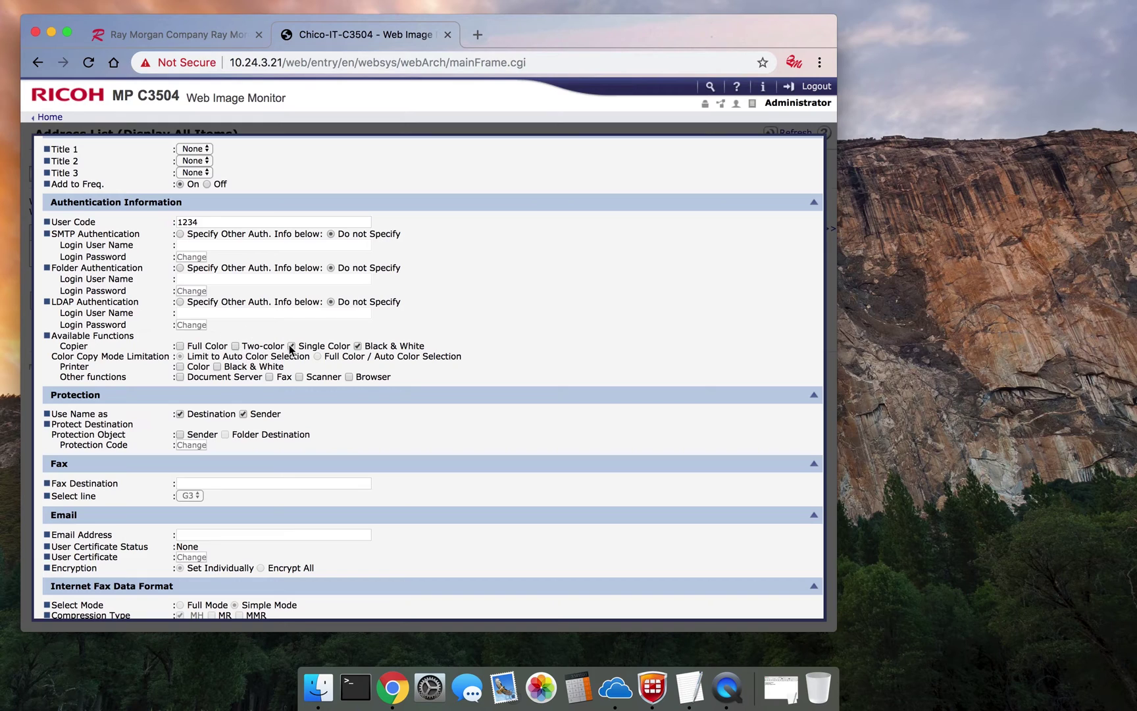
click(179, 346)
click(357, 345)
click(357, 346)
click(185, 347)
click(180, 367)
click(180, 366)
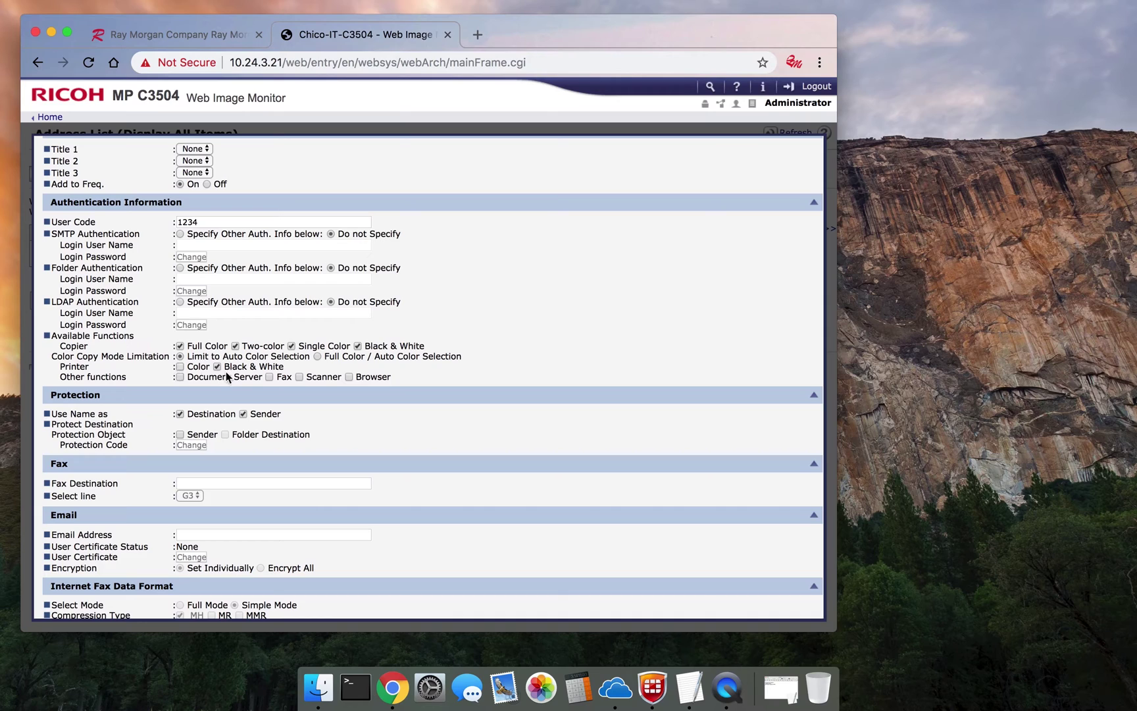
click(291, 346)
scroll(401, 327, up, 5)
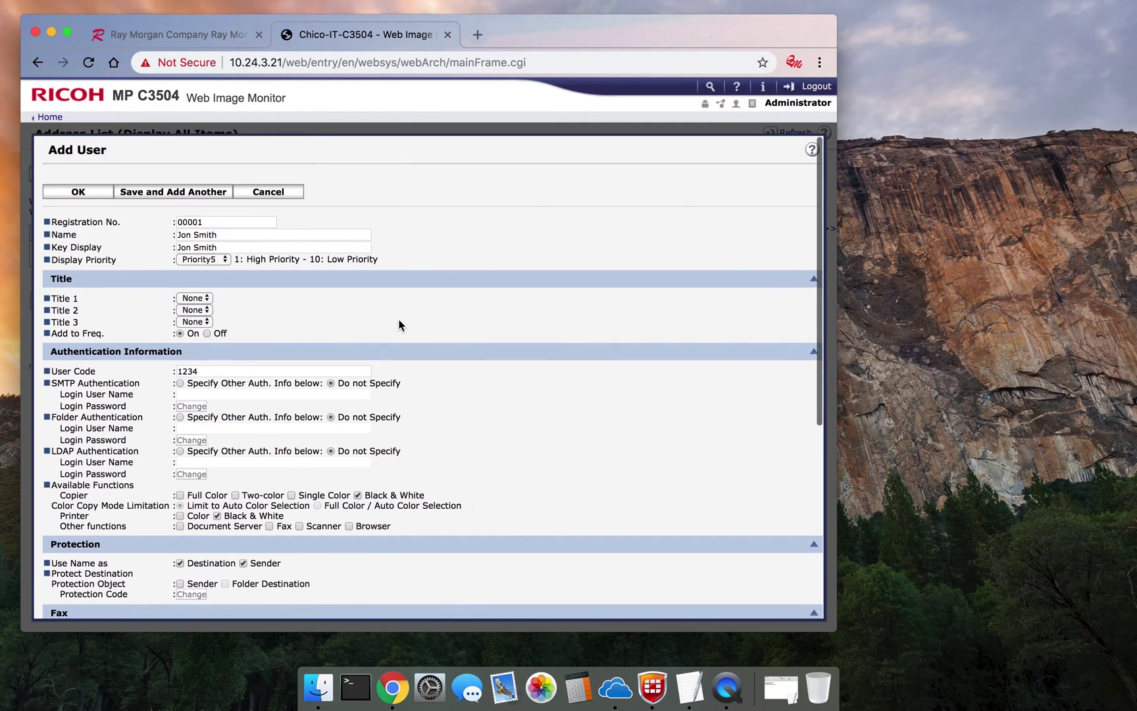
click(78, 192)
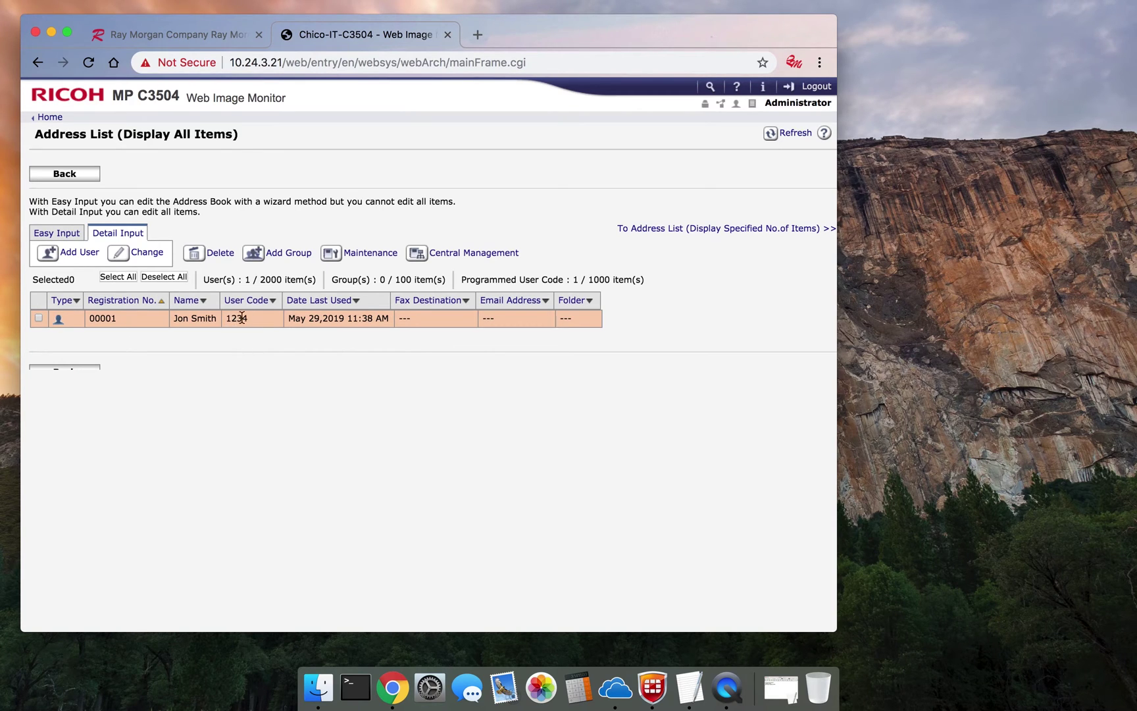
click(79, 254)
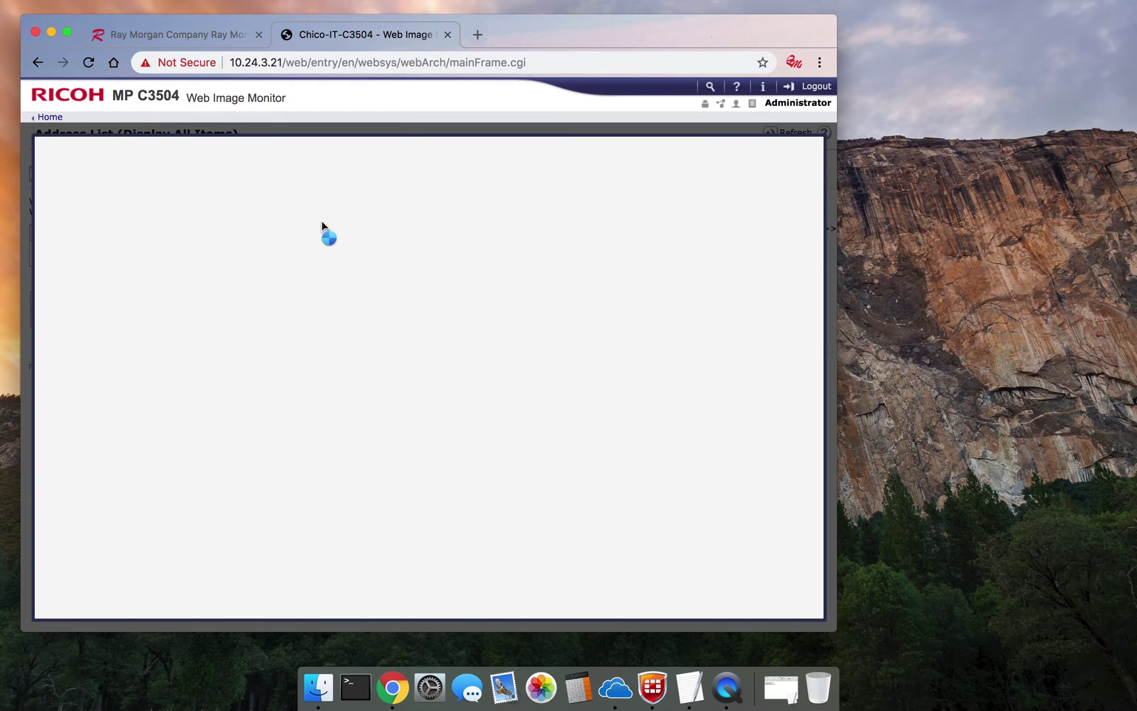
- Enter the second user's name and matching key display name
click(245, 237)
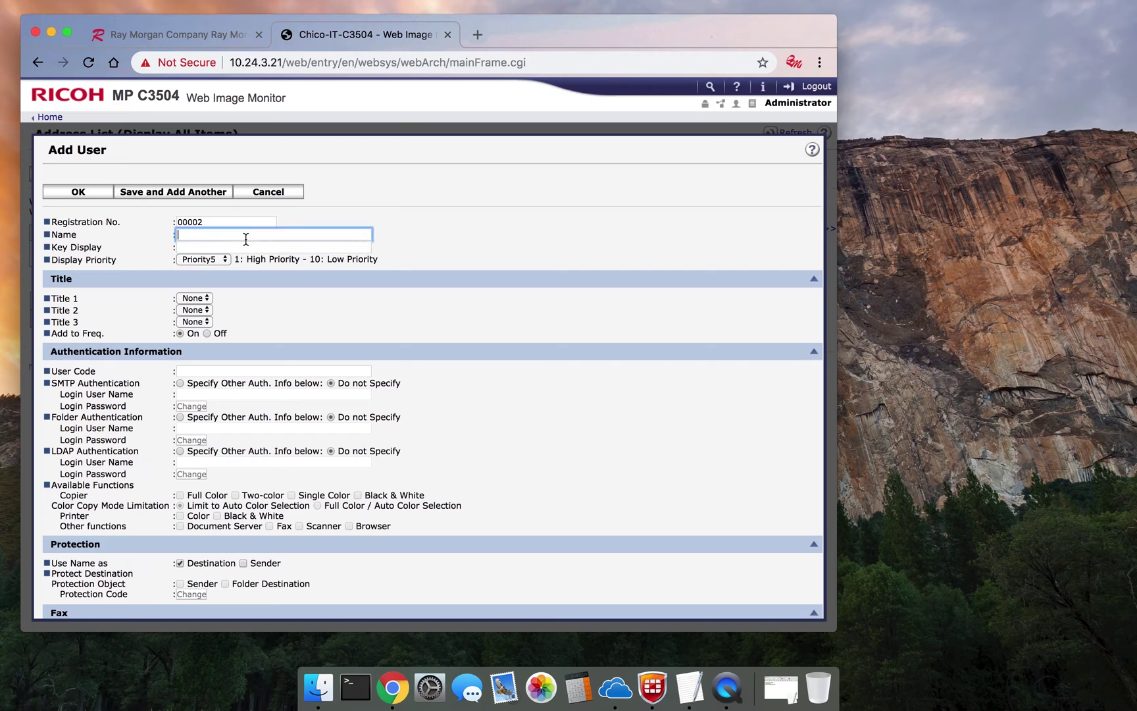
key(Tab)
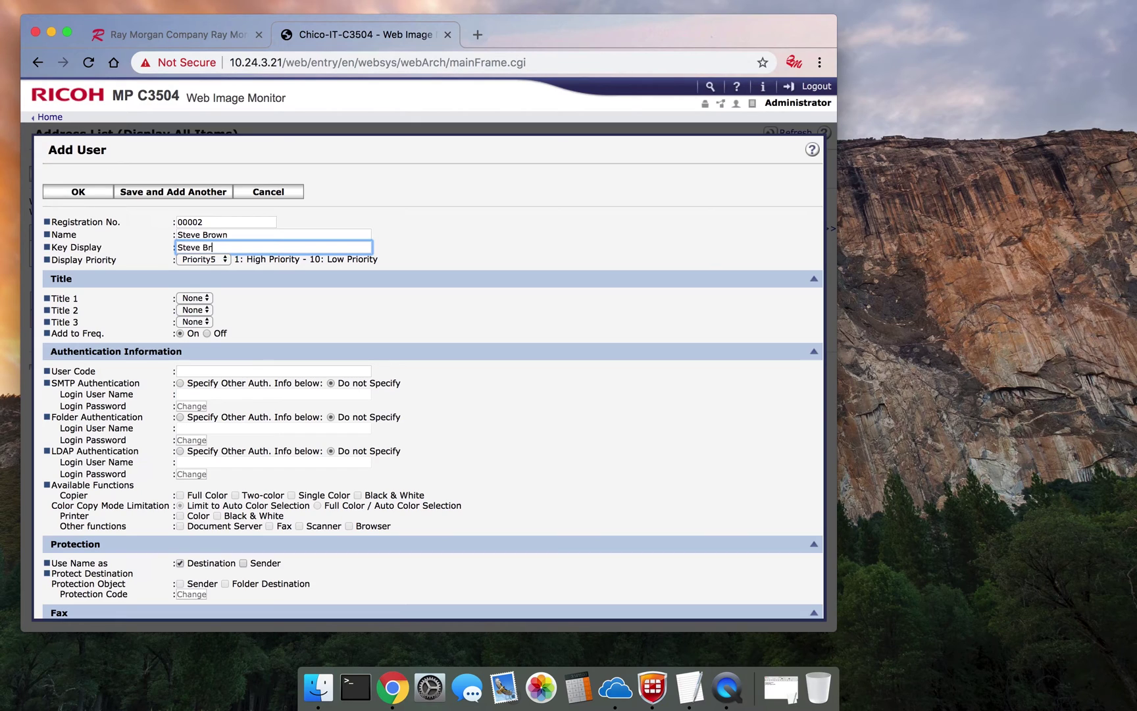
- Give the second user code 4321, allow all copier and printer functions, and save
scroll(296, 296, down, 4)
click(212, 244)
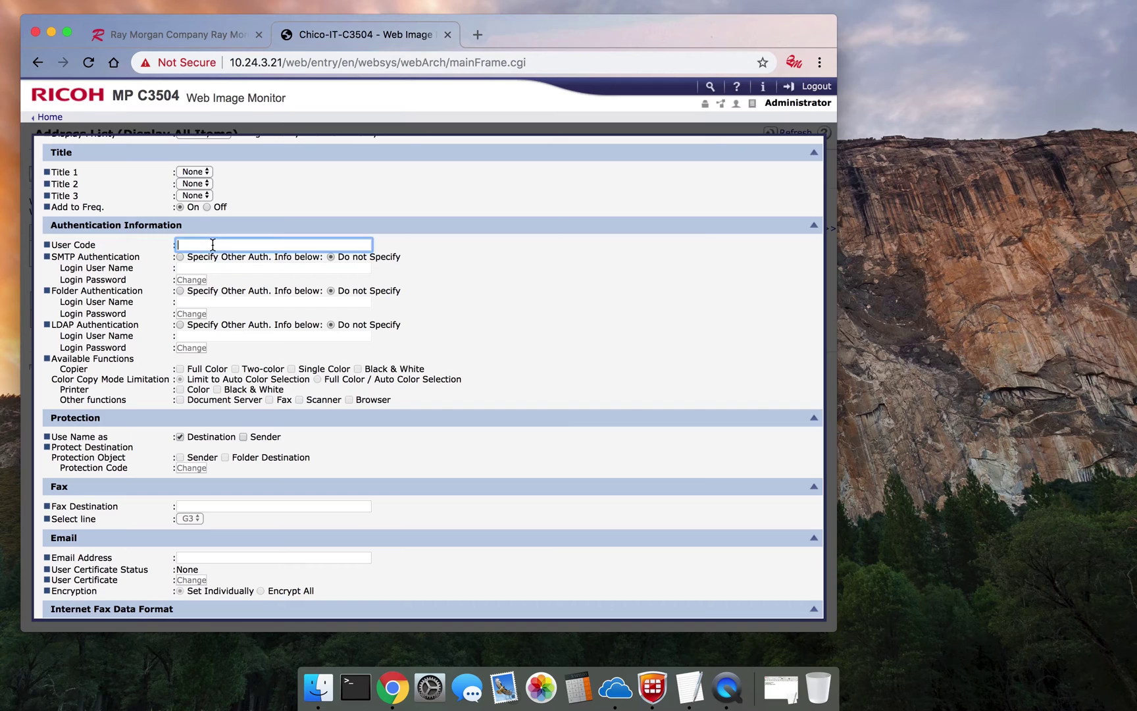
text(4321)
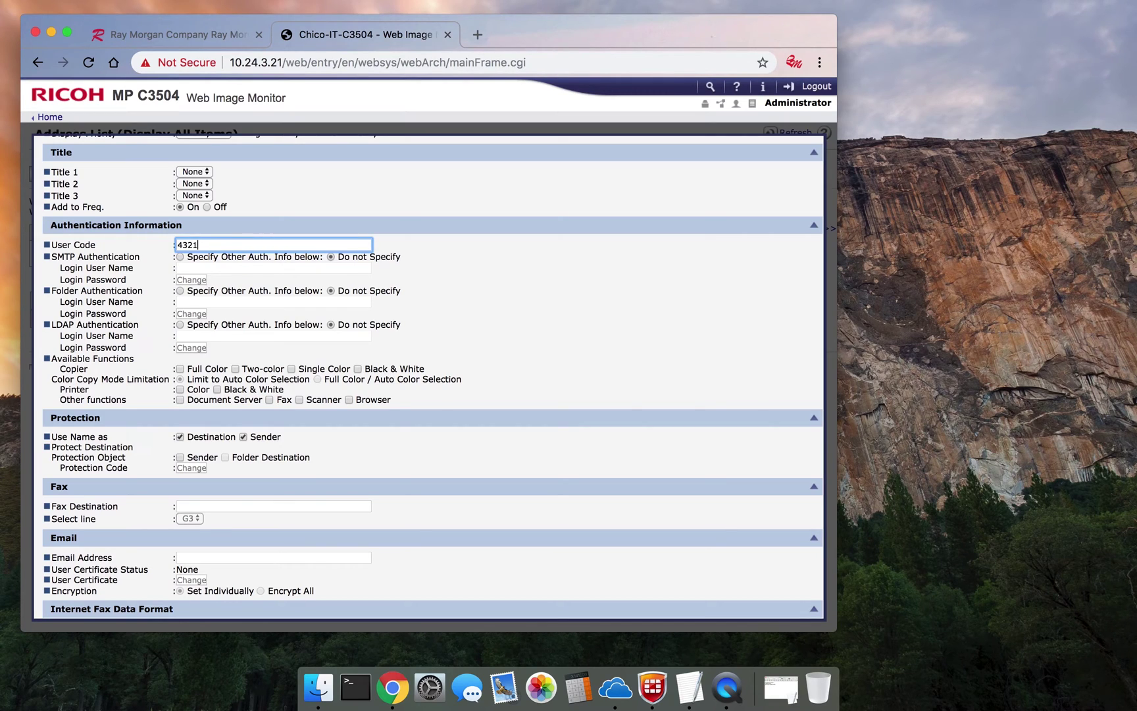
click(180, 369)
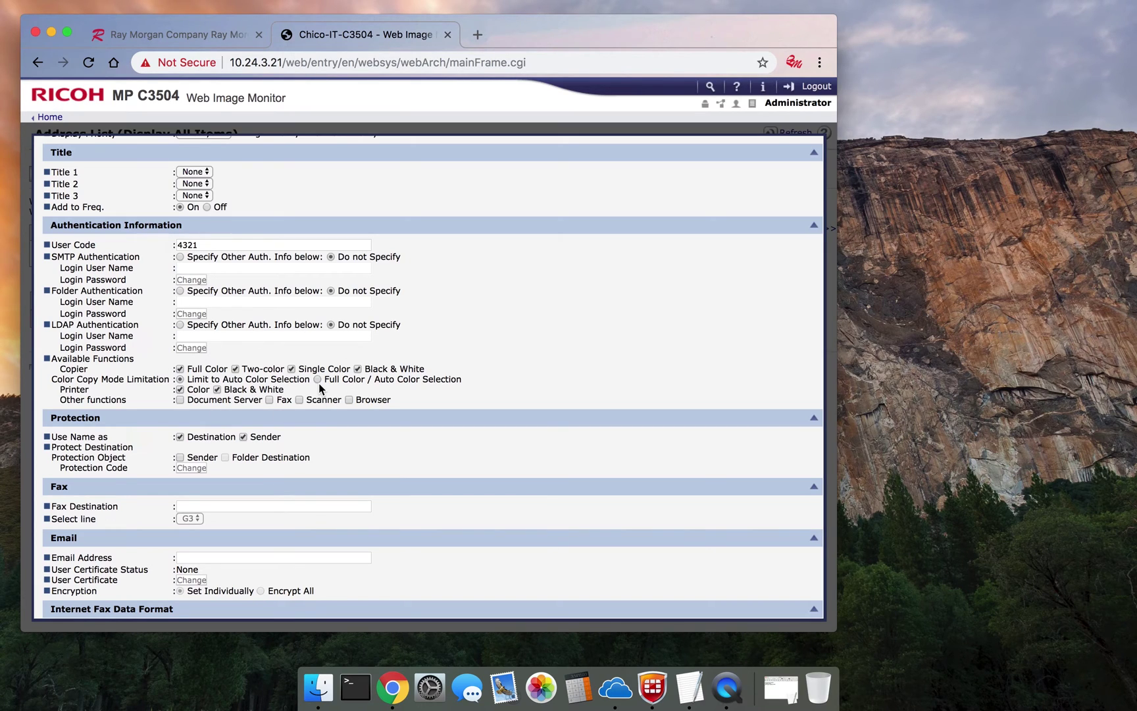
scroll(376, 401, up, 3)
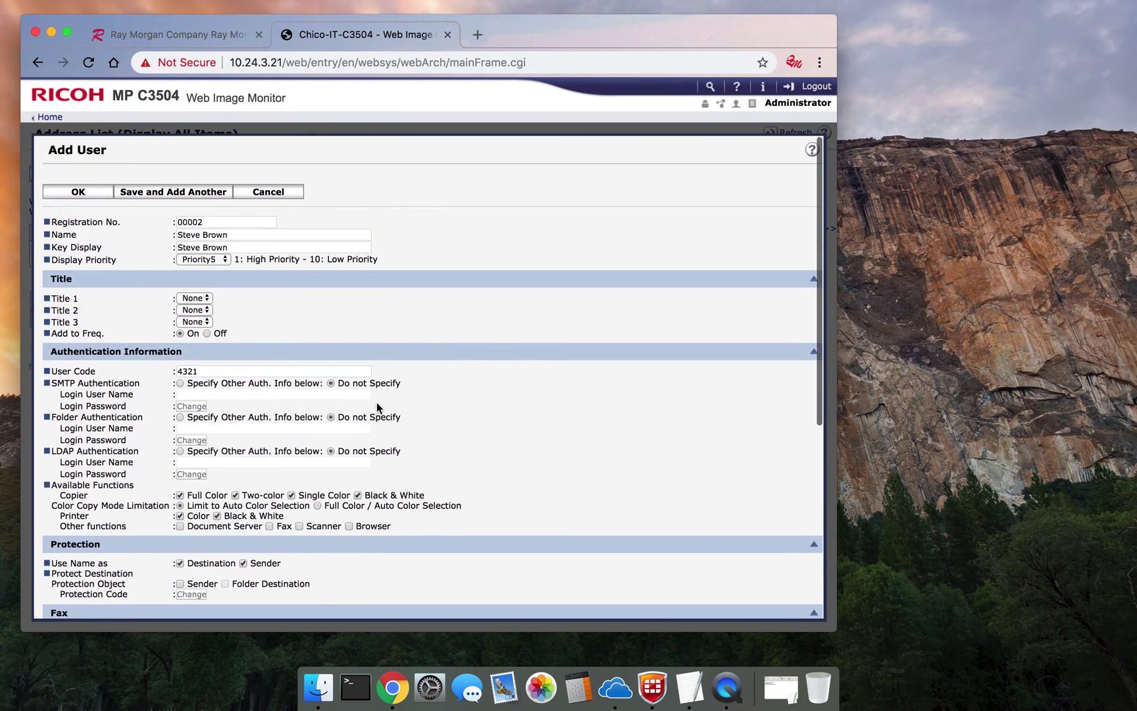
click(87, 192)
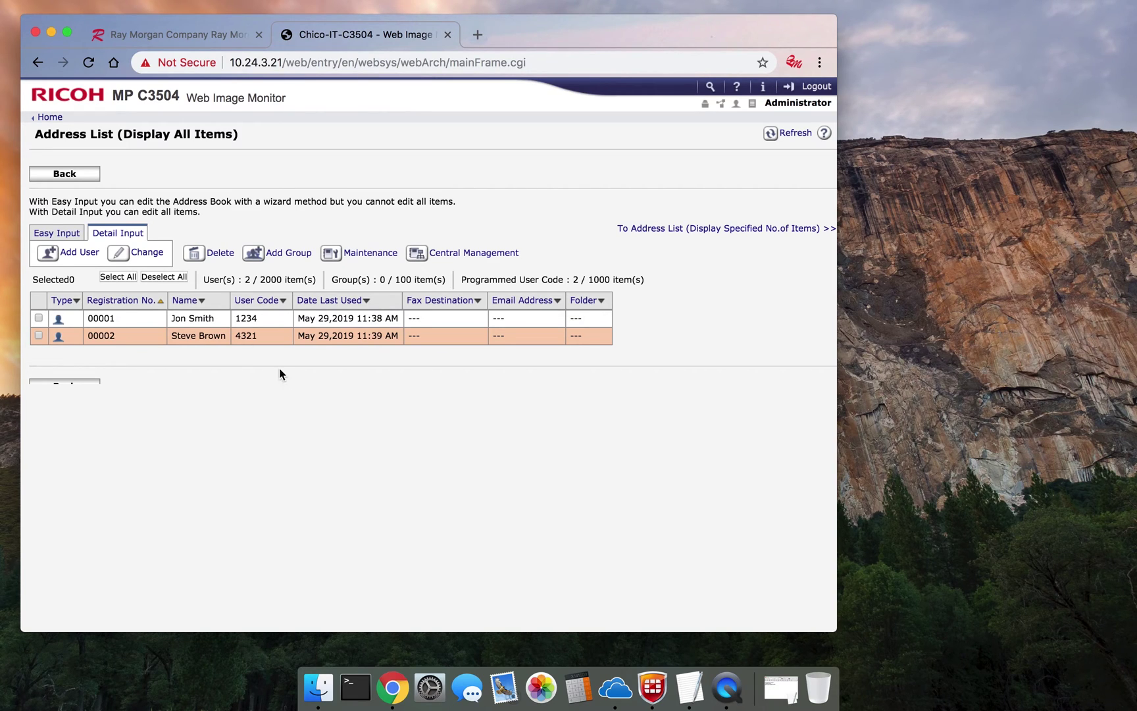
- Leave the two-user address list for the home device status page
click(71, 175)
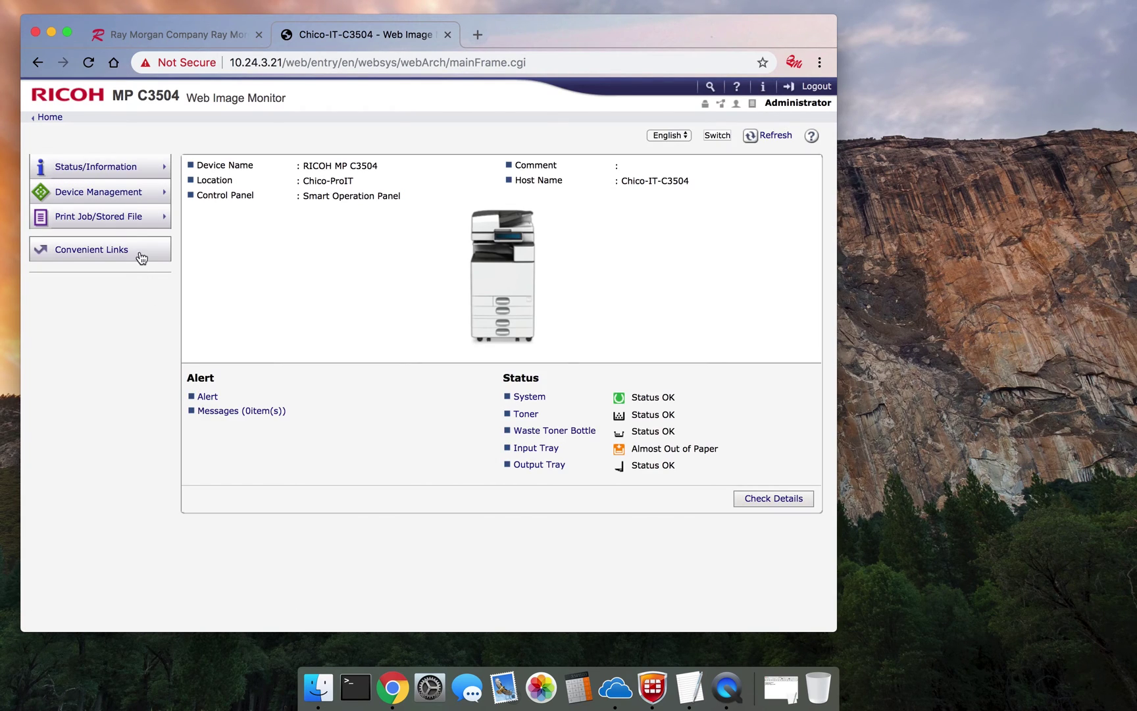
- Open Administrator Authentication Management and turn on user and machine administrator authentication
mouse_move(123, 193)
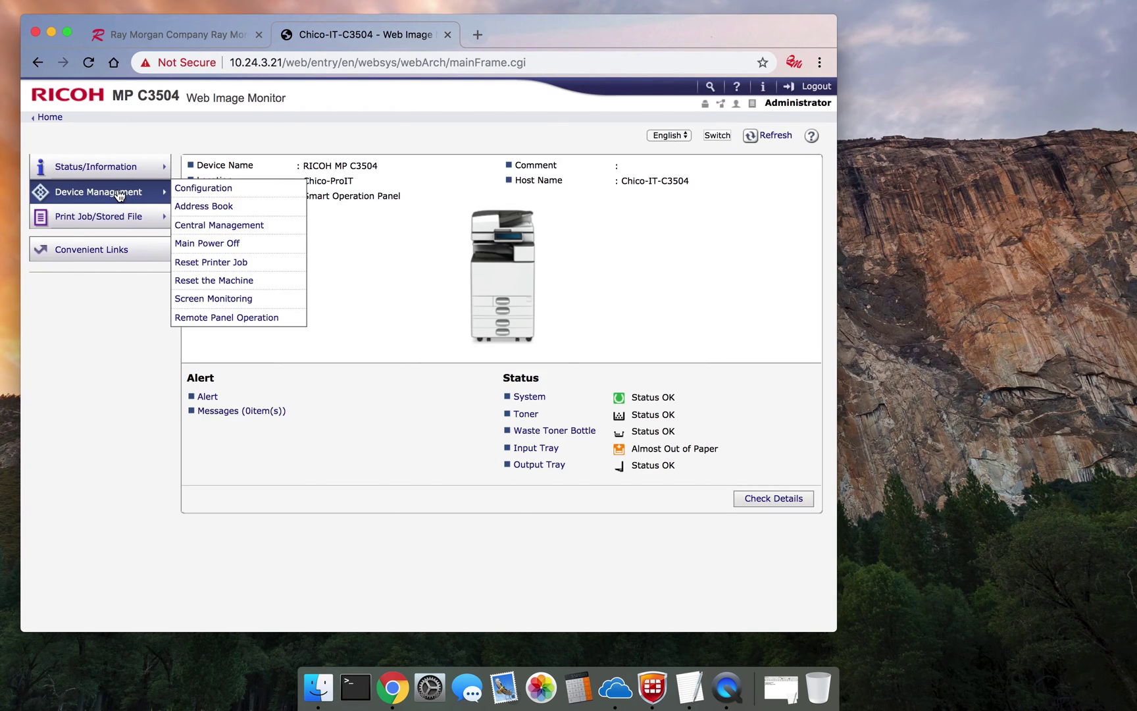
click(200, 188)
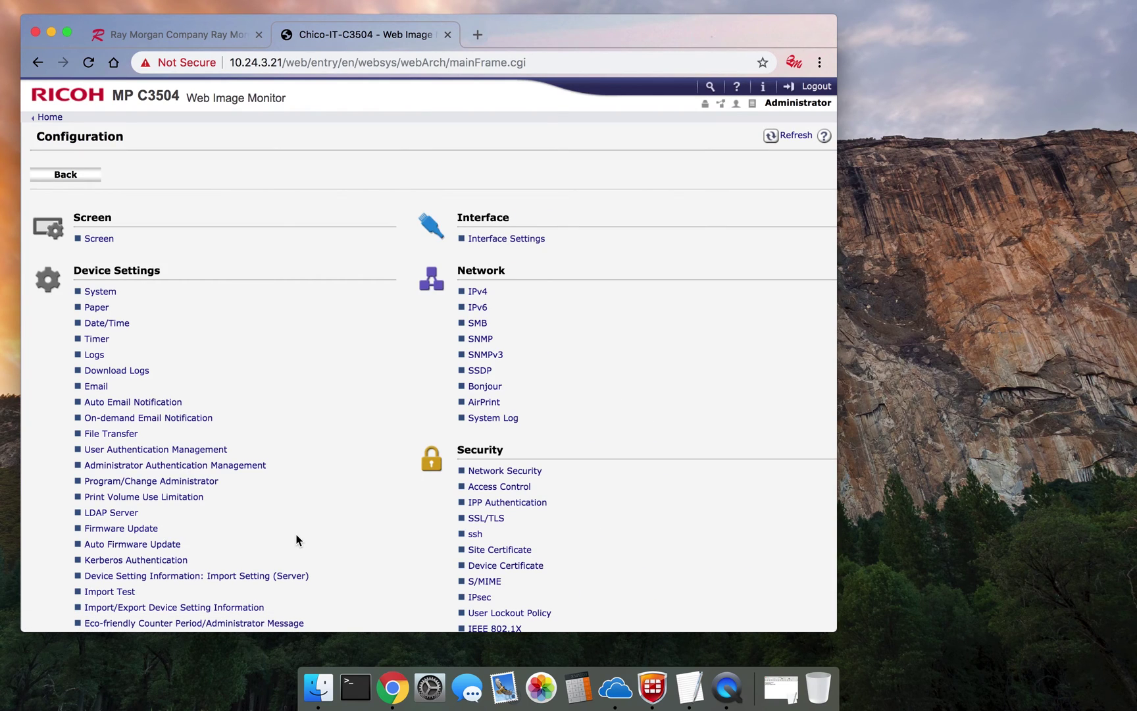
click(214, 469)
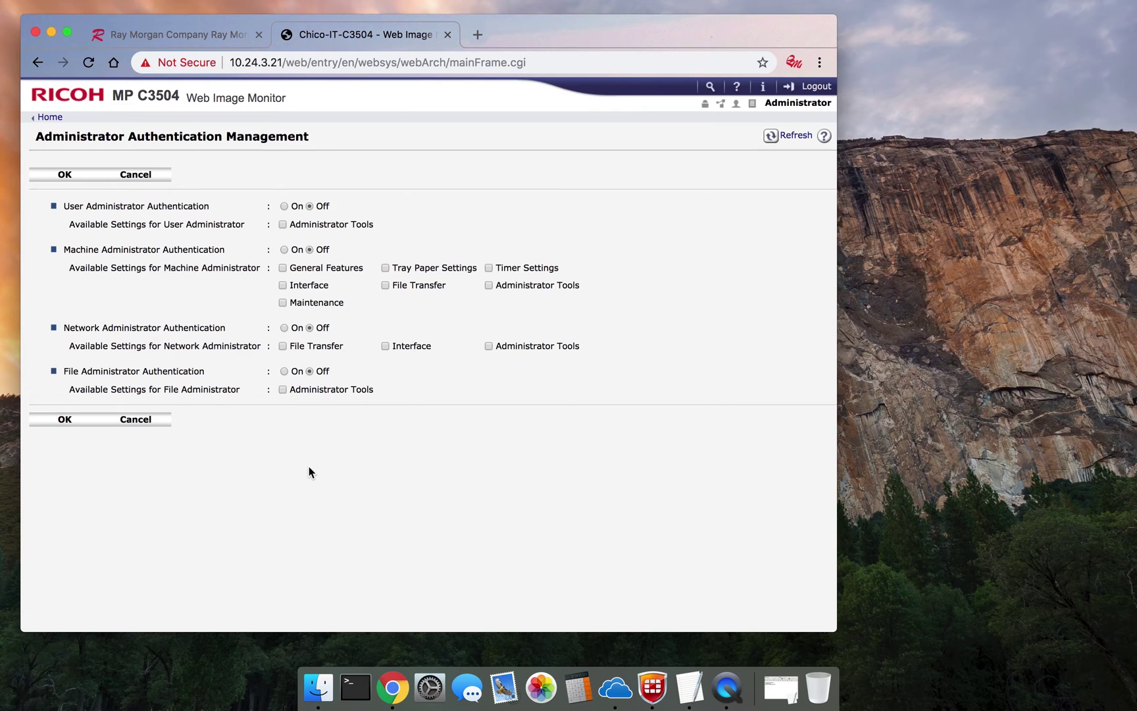
click(284, 206)
click(284, 249)
- Protect General Features, Interface, Maintenance, Tray Paper, Timer and Administrator Tools settings, then apply
click(282, 268)
click(283, 284)
click(282, 302)
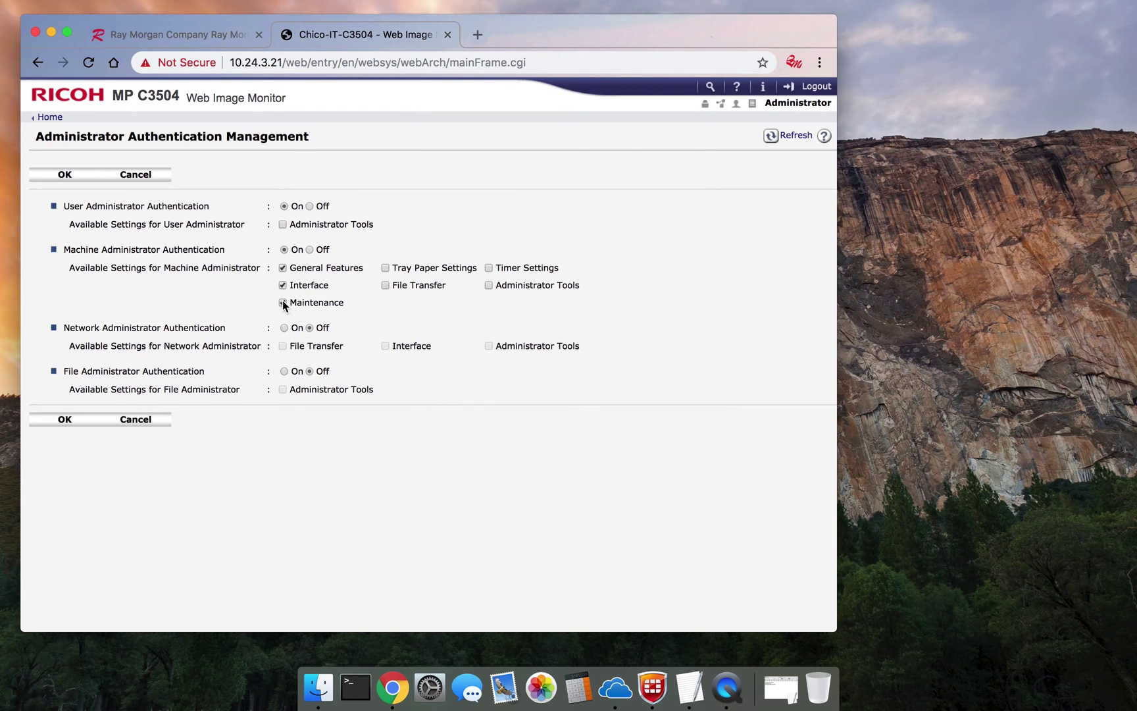
click(385, 267)
click(488, 268)
click(488, 285)
click(283, 224)
click(82, 418)
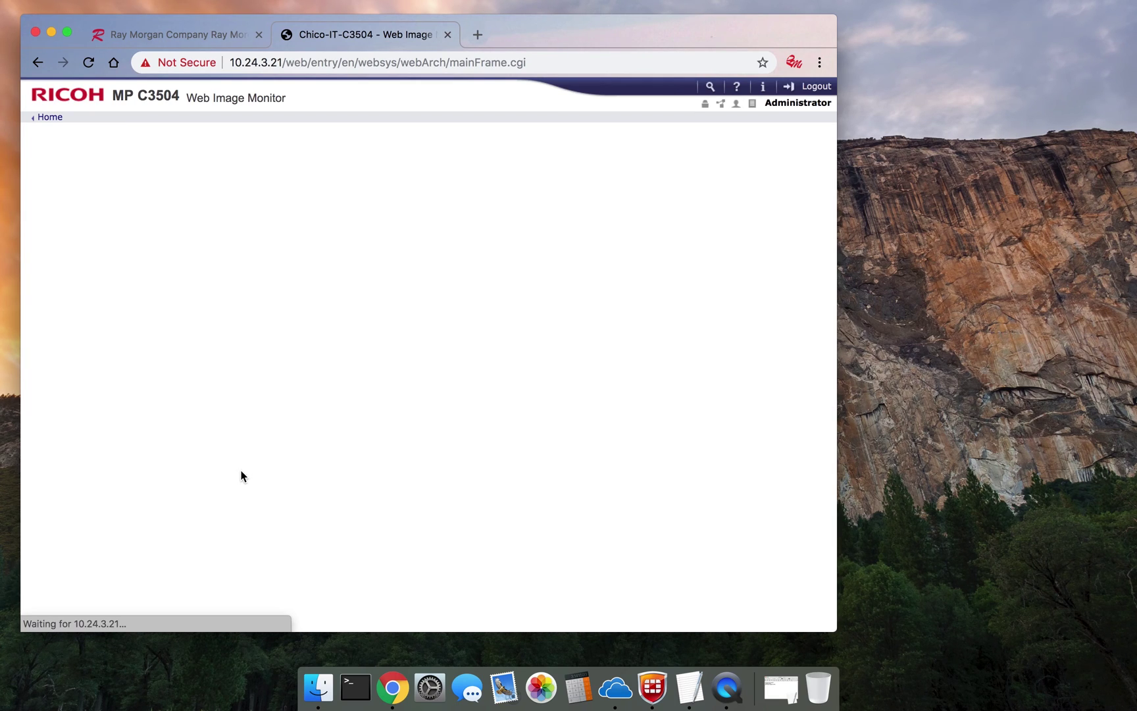